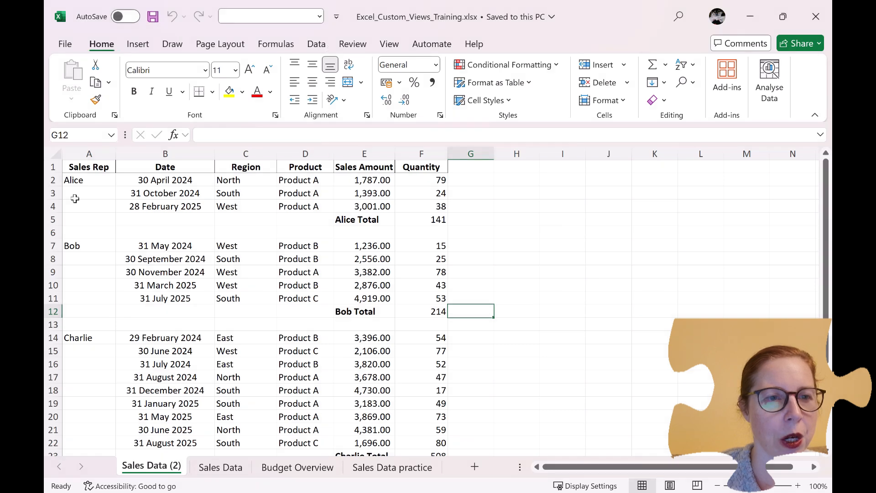
Save the full sheet layout as a custom view named "Sales Data 2 Normal view", including print settings and hidden rows, columns and filters
click(392, 48)
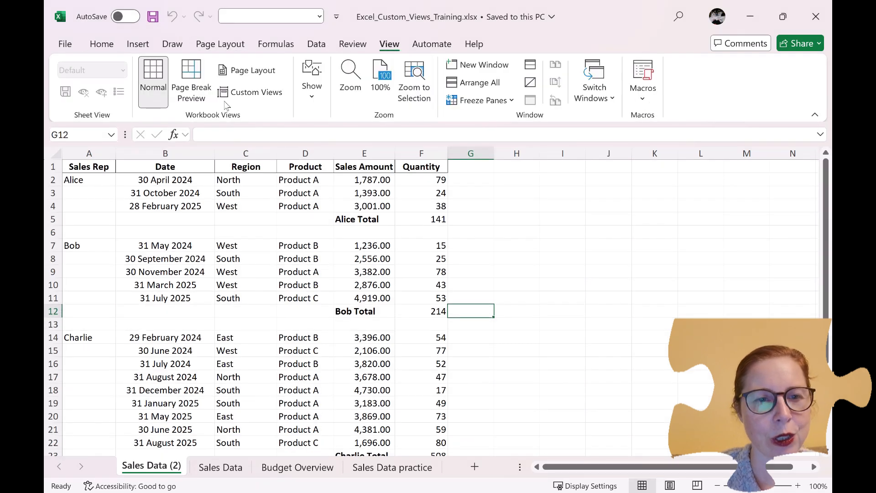
click(255, 94)
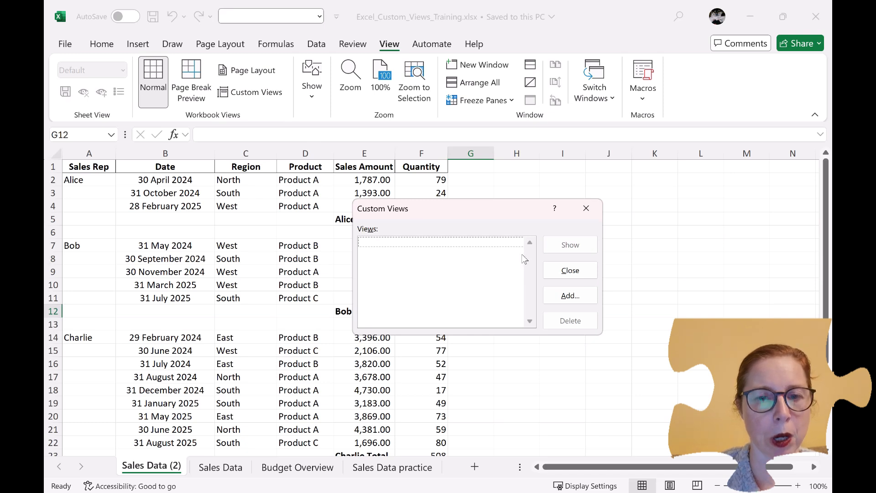
click(558, 298)
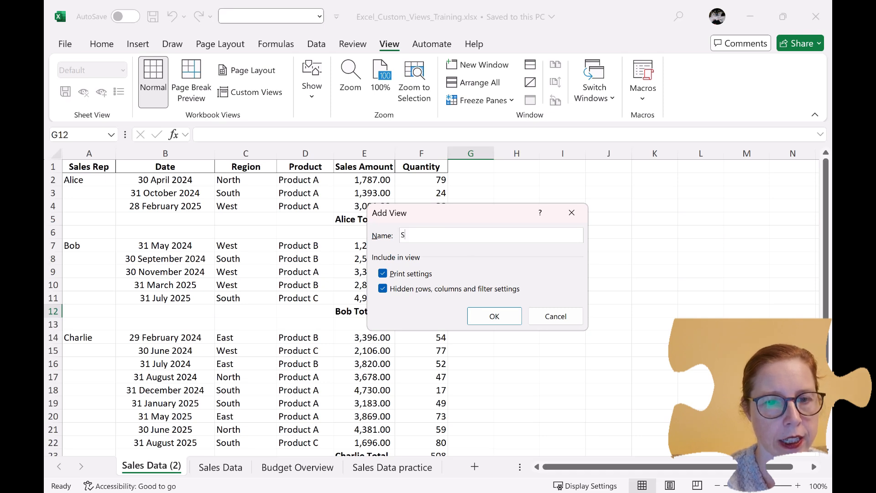
text(Da)
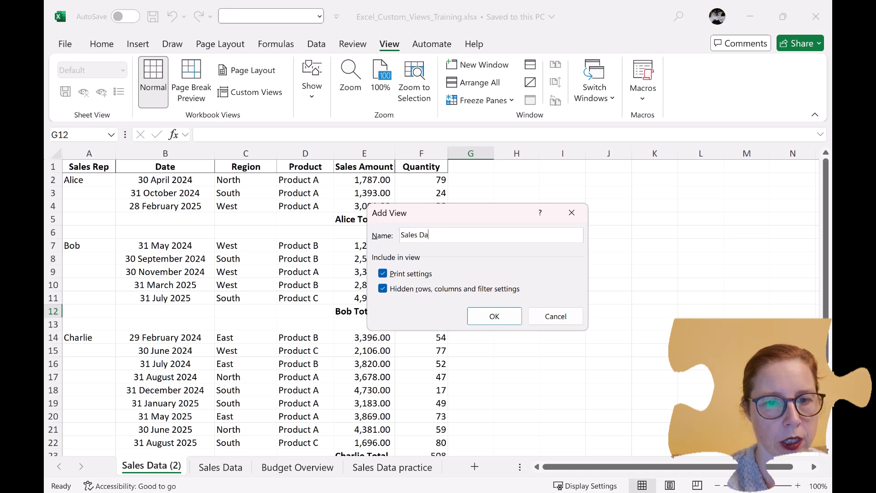
text(ta 2 N)
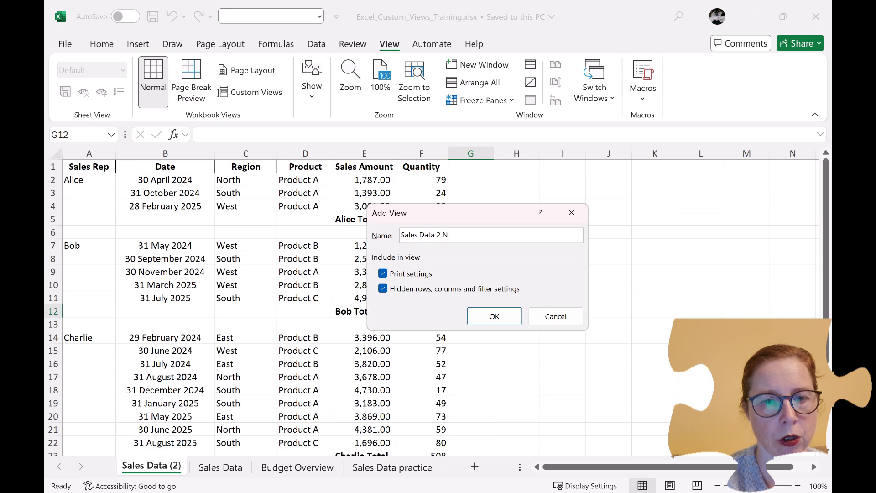
text(ormal view)
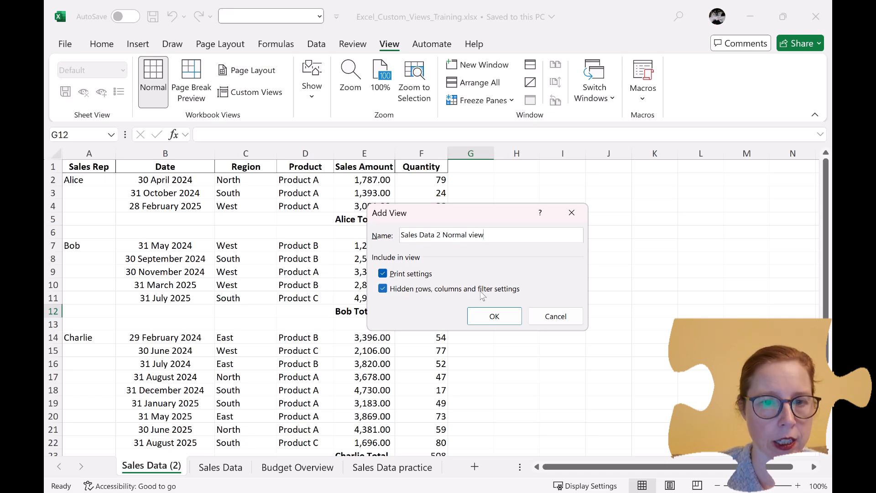
click(493, 315)
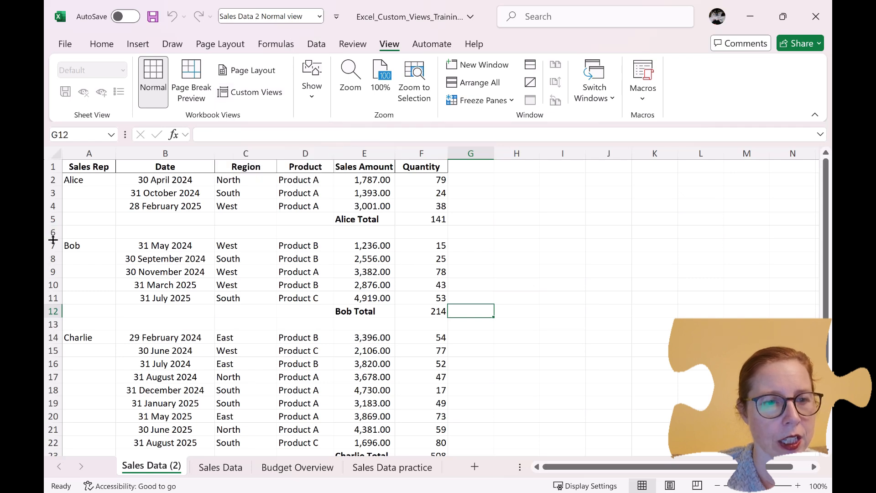
Hide rows 7 to 30 so only the first sales rep's block remains, and select cell A2
drag(51, 245, 56, 416)
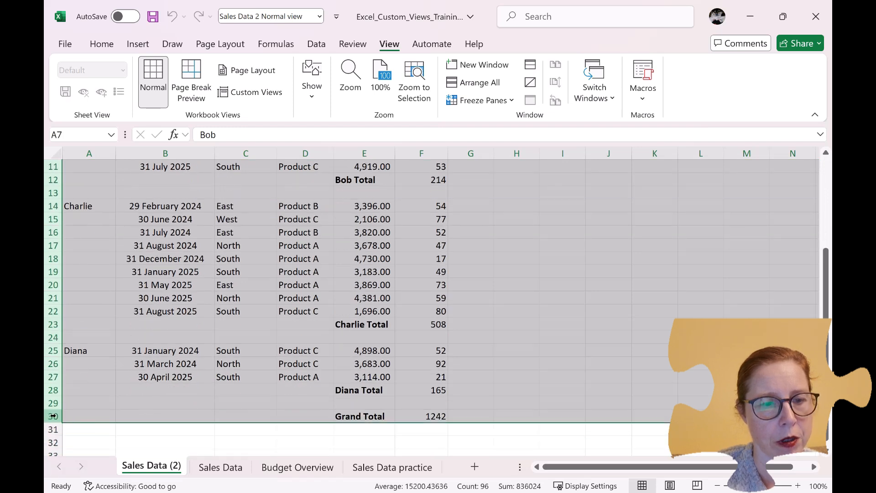
right_click(56, 416)
click(90, 385)
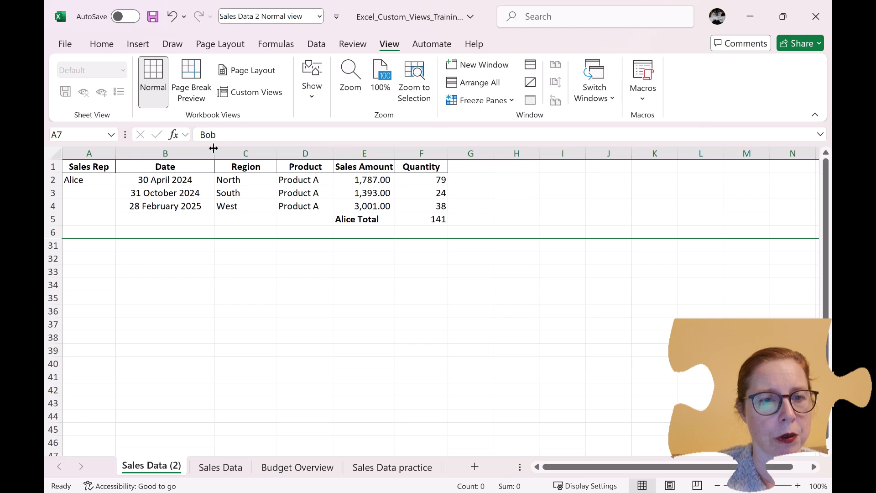
click(217, 188)
click(105, 184)
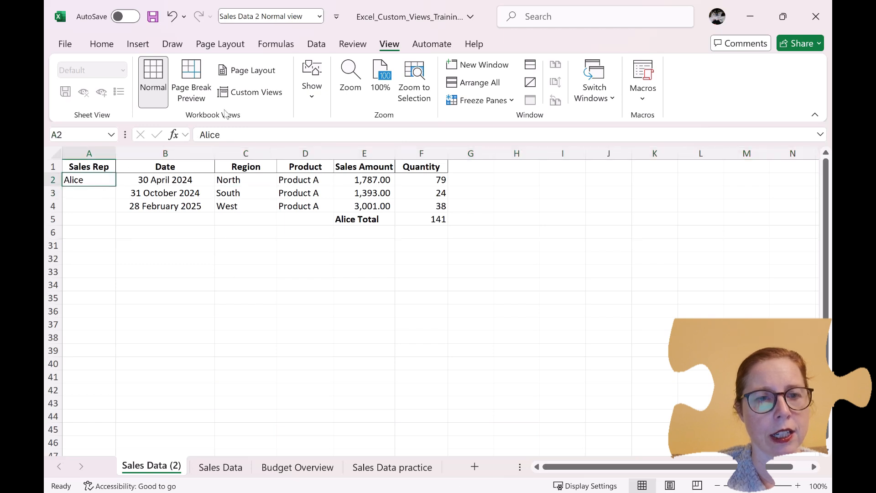
Save the current layout as a custom view named "Sales Data 2" followed by the first sales rep's name
click(257, 93)
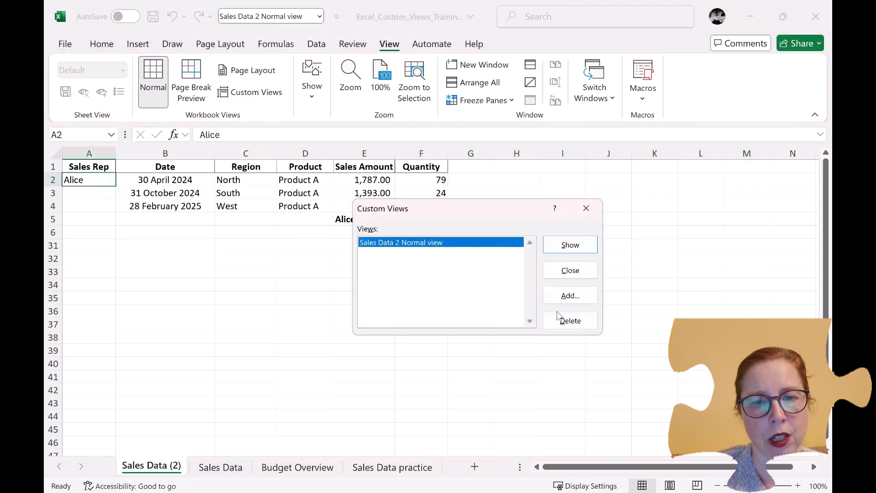
click(569, 297)
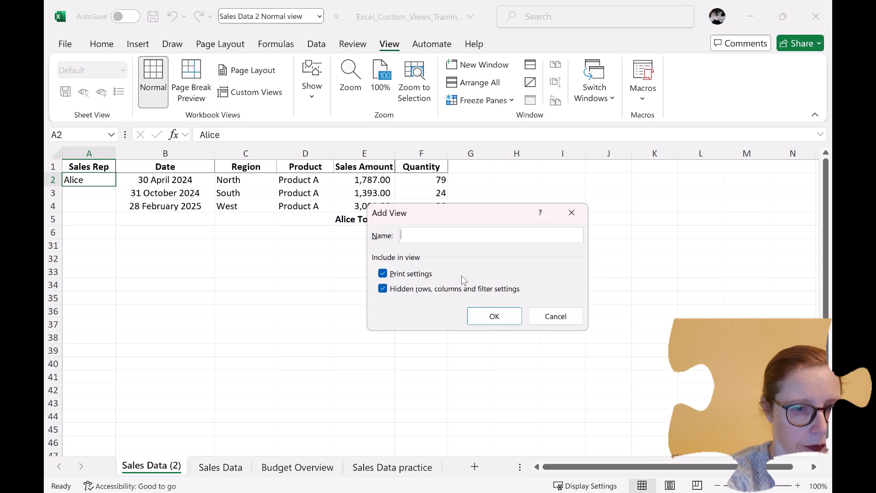
text(Sales D)
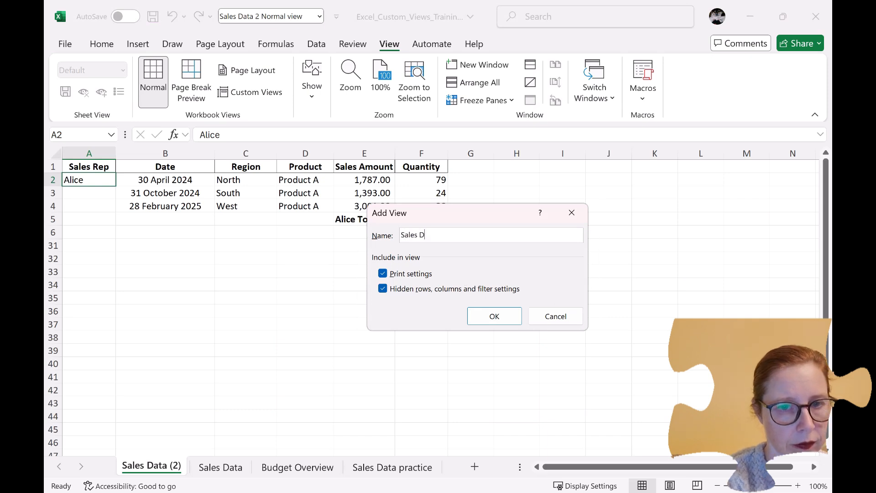
text(ata 2 Alice)
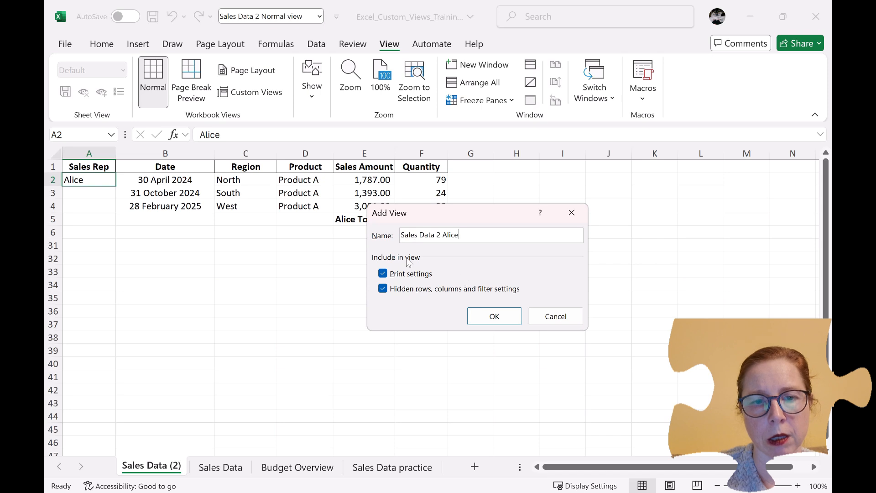
click(496, 319)
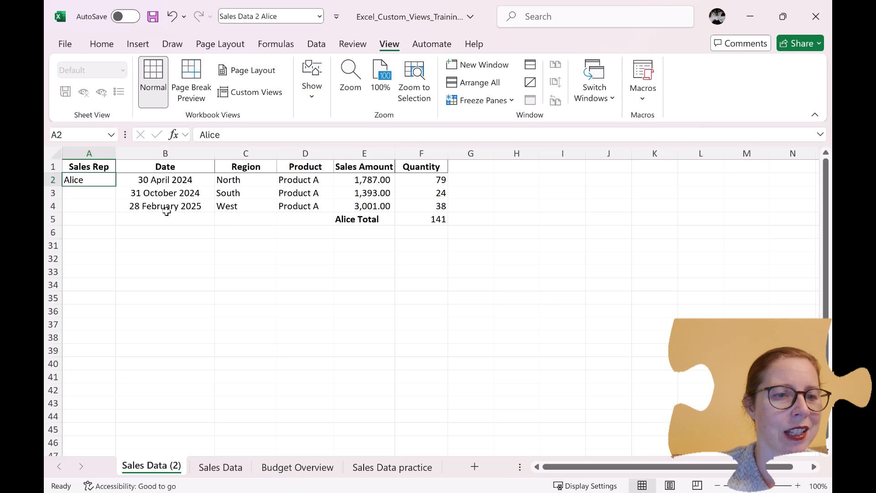
Show the custom view "Sales Data 2 Normal view" to bring back the hidden rows
drag(53, 232, 53, 245)
click(263, 94)
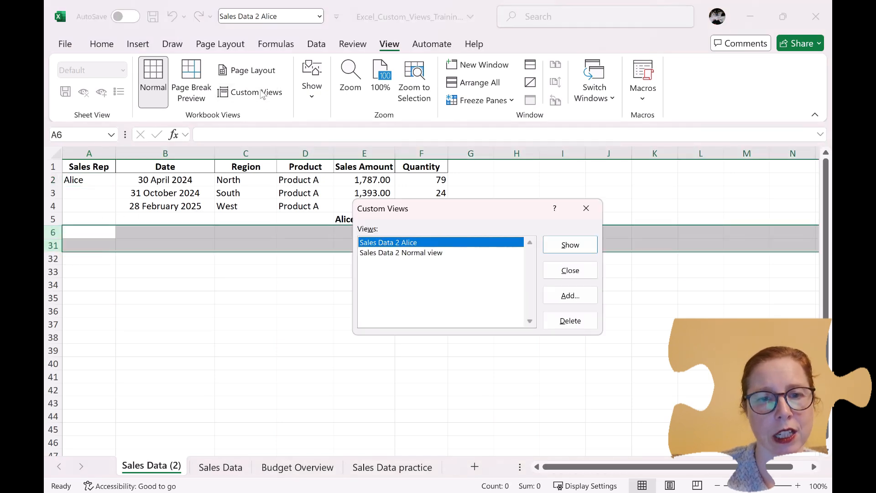
click(418, 254)
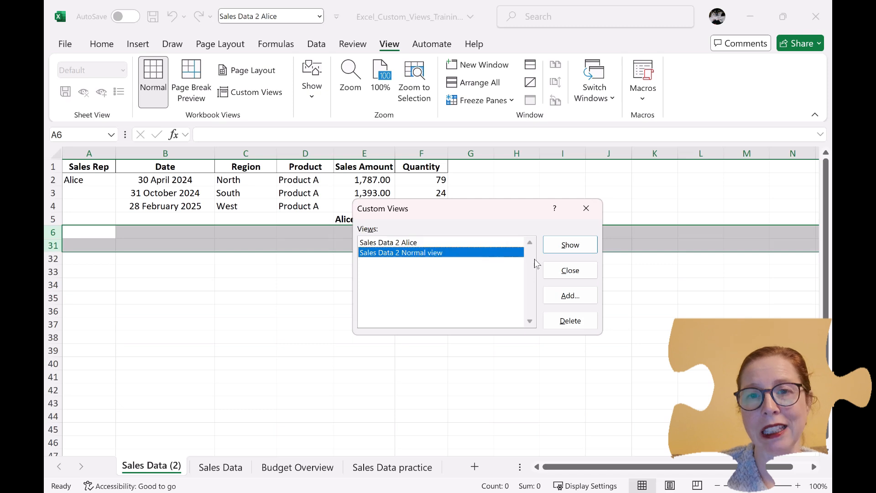
click(557, 250)
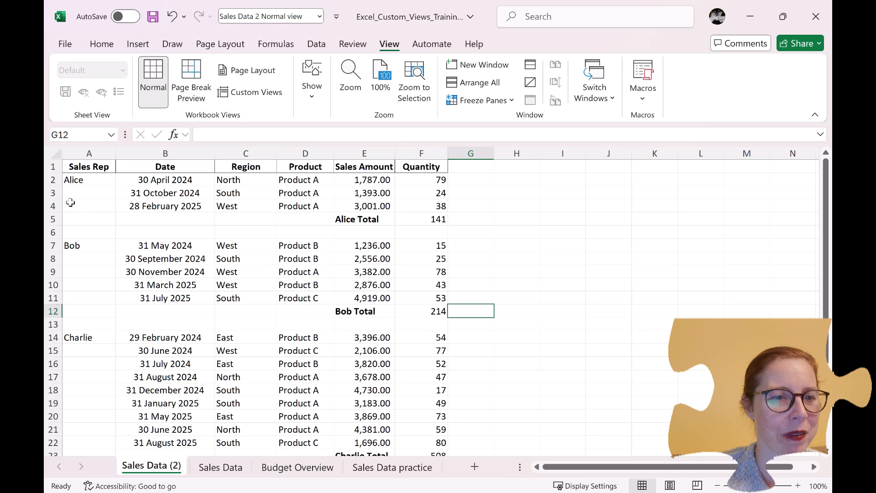
Hide rows 2 to 6 and rows 13 to 31 so only the second sales rep's block remains, and select cell A7
drag(53, 180, 50, 232)
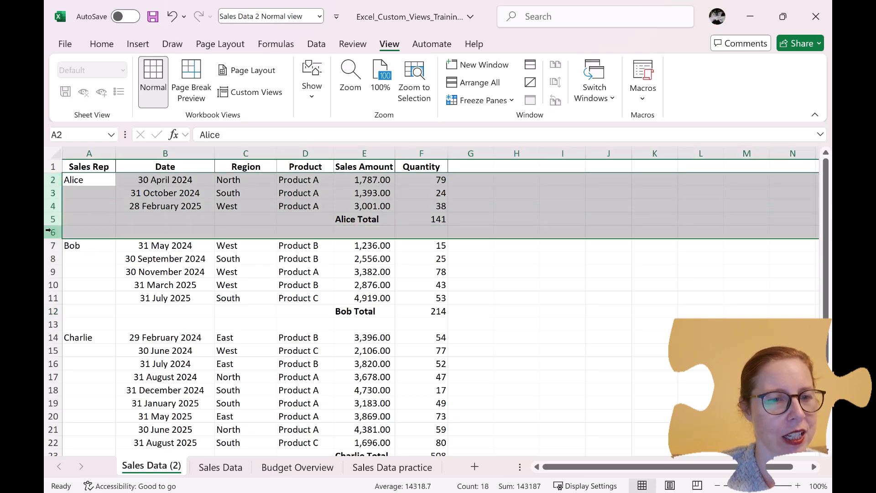
right_click(49, 231)
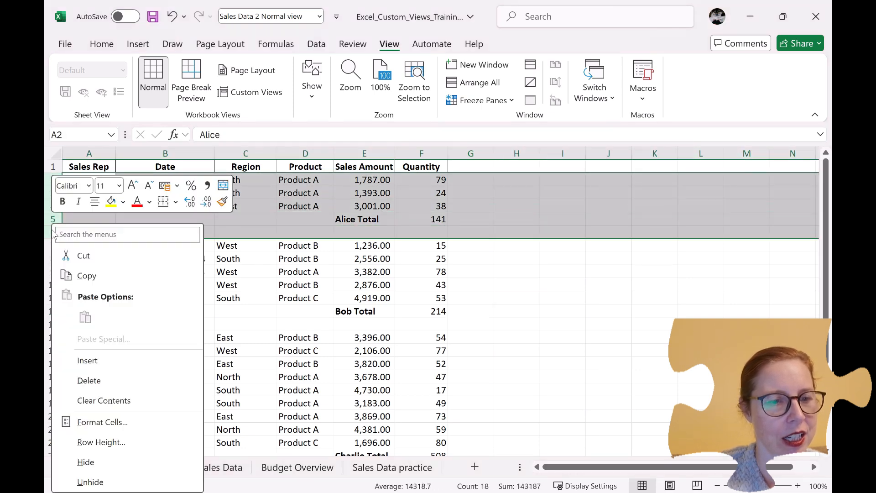
click(85, 463)
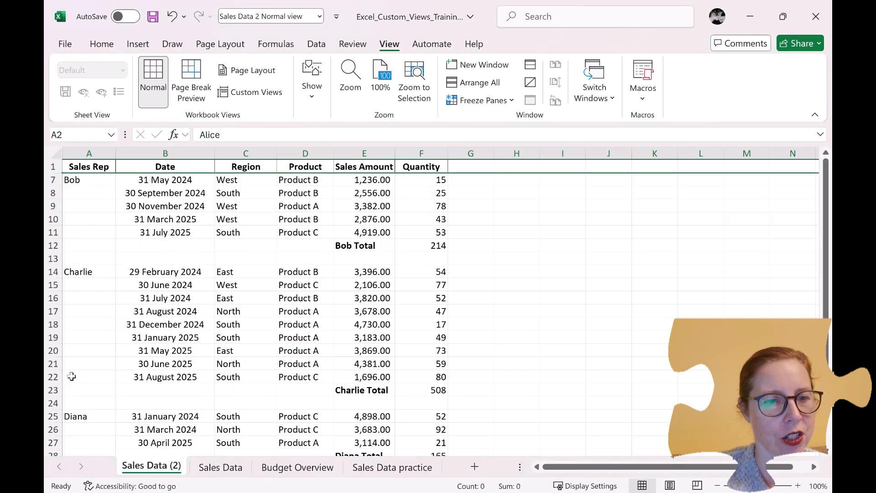
click(53, 254)
drag(50, 259, 47, 435)
right_click(52, 431)
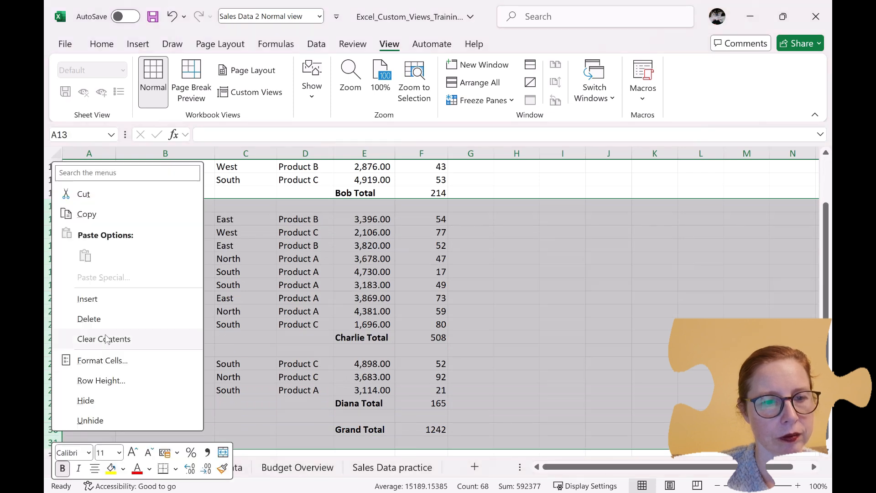
click(83, 400)
scroll(196, 182, up, 2)
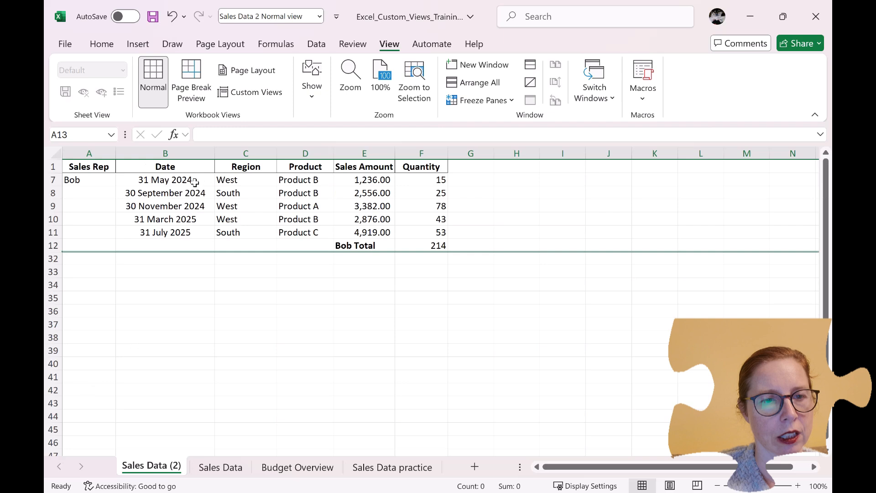
click(94, 181)
Save the current layout as a custom view named "Sales Data 2" followed by the second sales rep's name
click(256, 94)
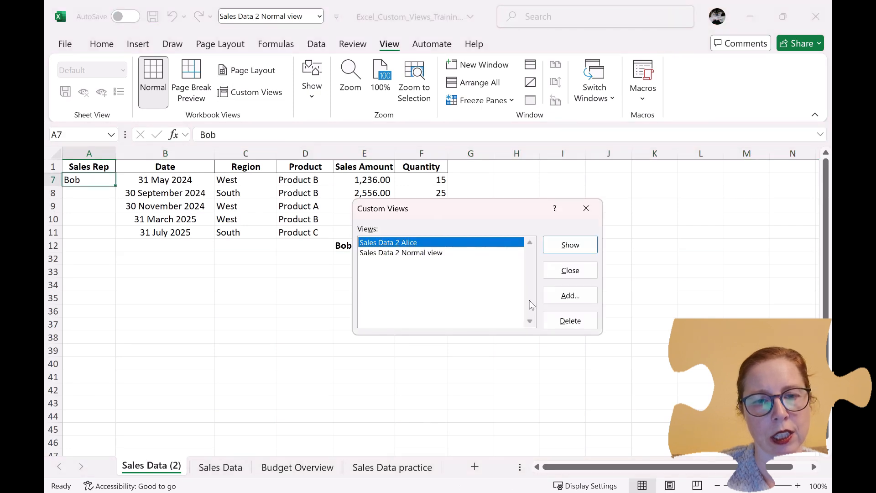
click(568, 296)
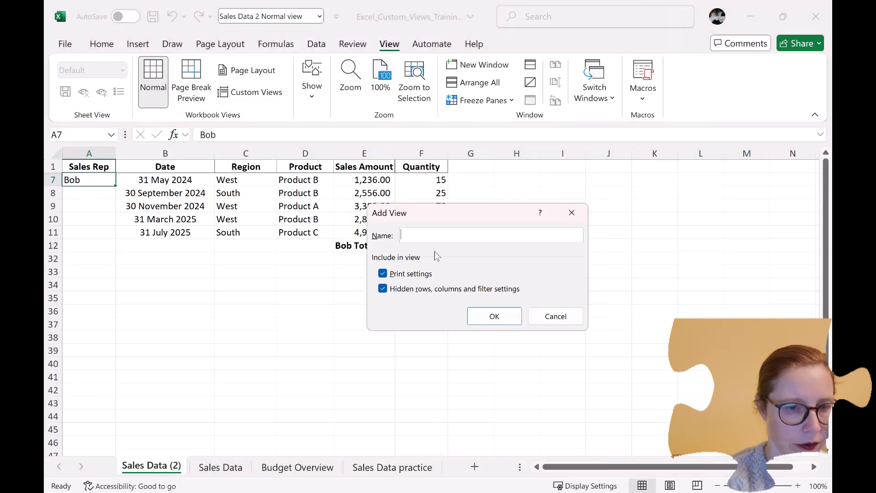
text(Sale)
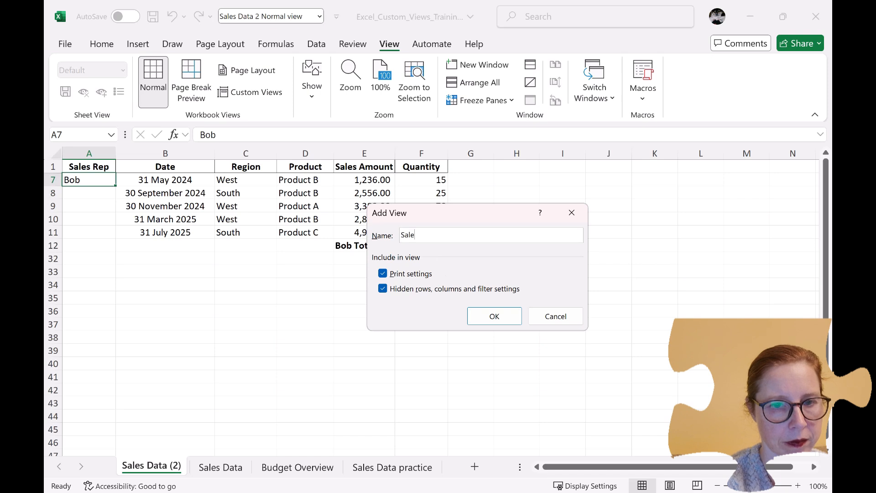
text(s Data 2 Bob)
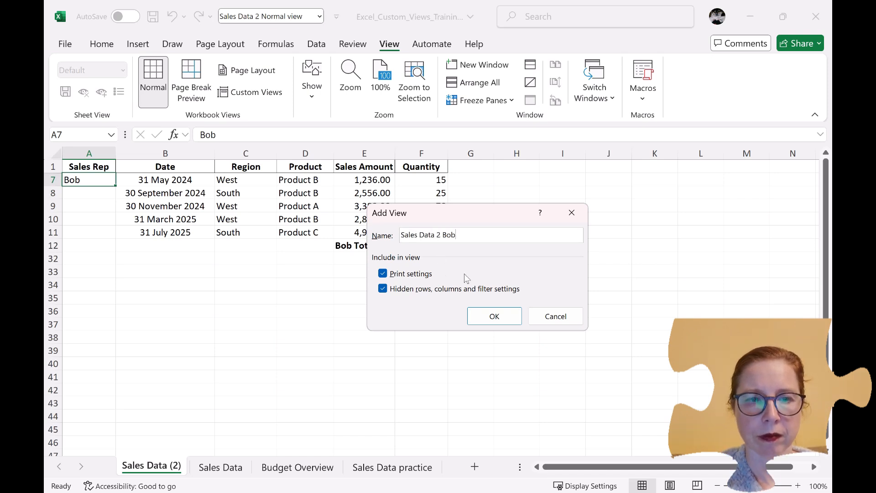
click(495, 316)
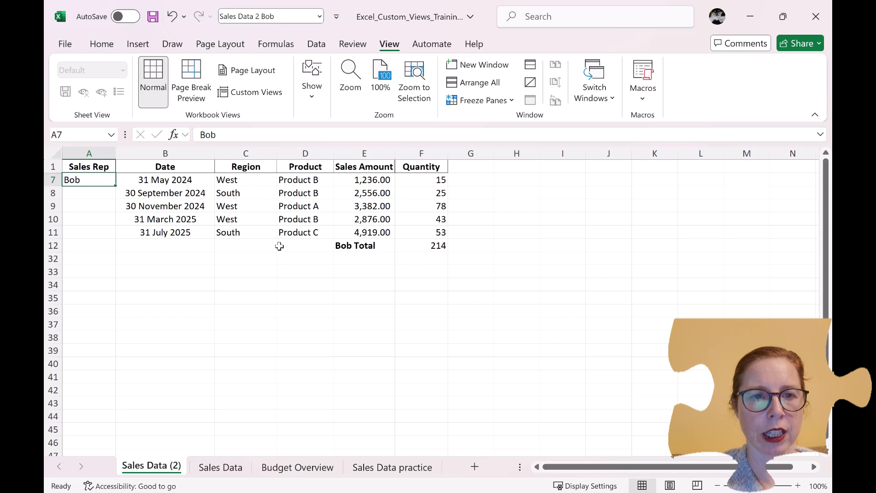
Return the sheet to the saved "Sales Data 2 Normal view" custom view
click(264, 93)
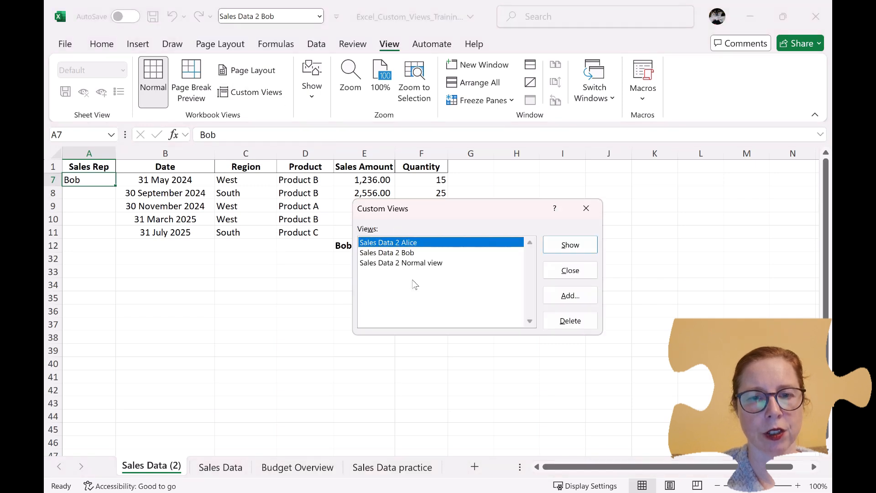
click(418, 263)
click(569, 245)
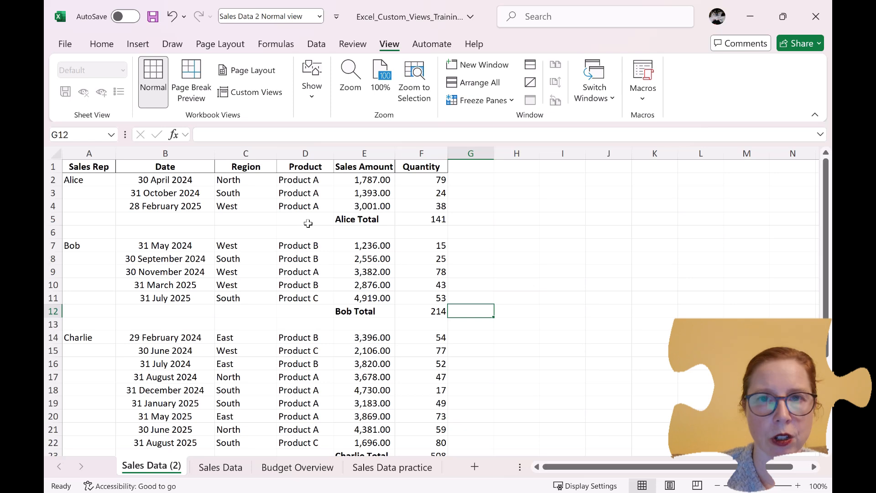
Switch through the first and second sales reps' custom views using the quick view list, ending on "Sales Data 2 Normal view"
click(320, 17)
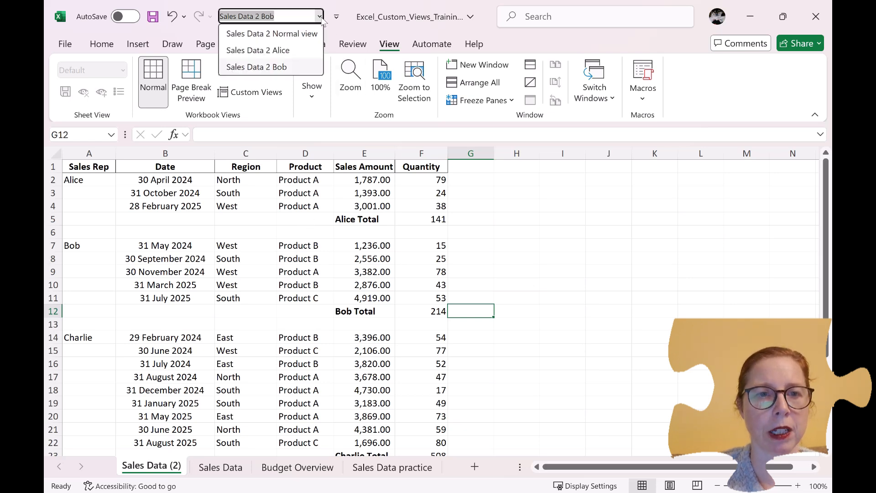
click(296, 51)
click(320, 17)
click(299, 68)
click(320, 17)
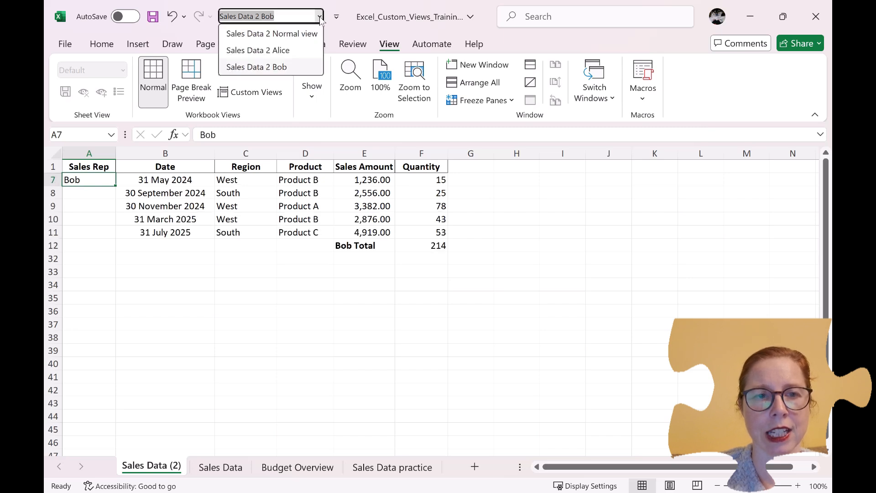
click(310, 35)
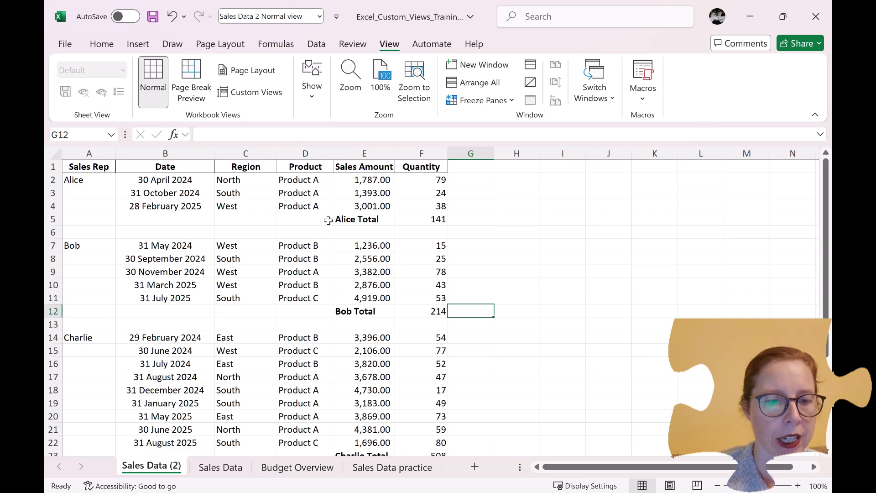
From the Sales Data sheet, apply the saved "Sales Data 2 Normal view" custom view
click(220, 467)
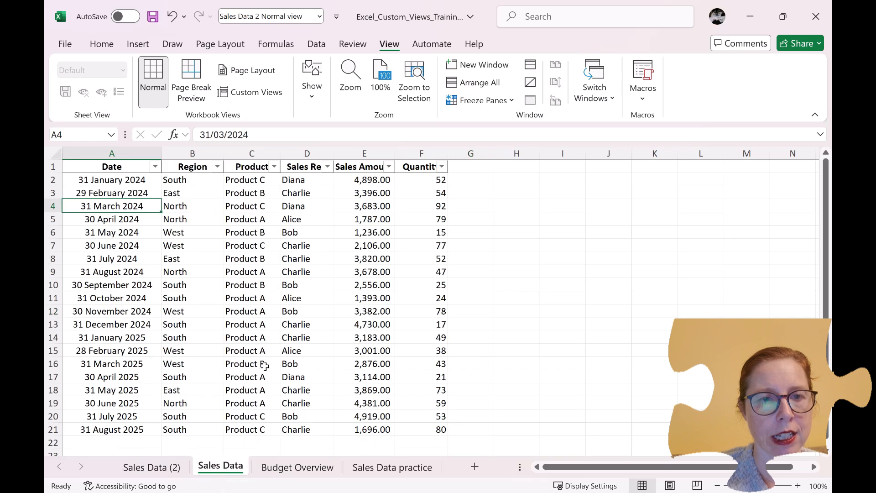
click(266, 92)
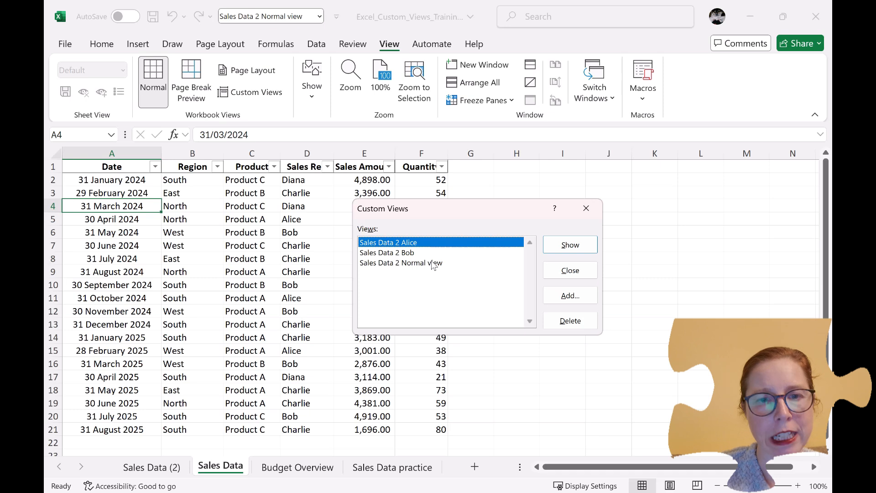
click(415, 264)
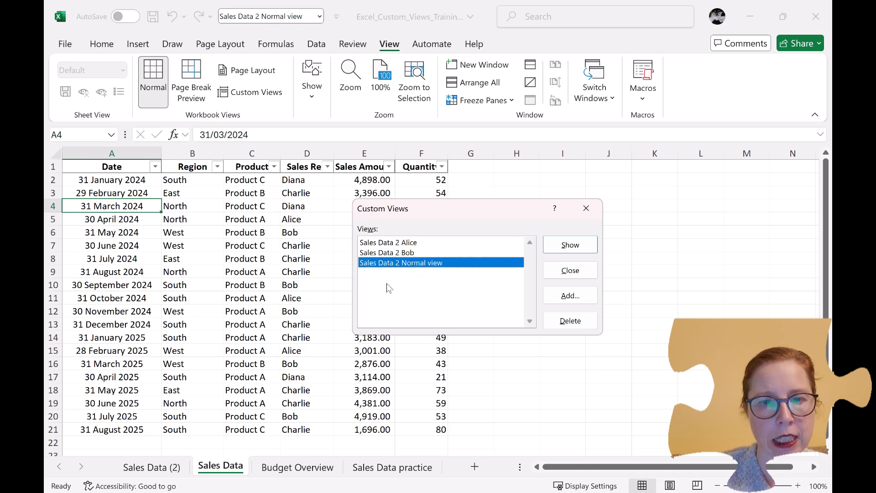
click(566, 245)
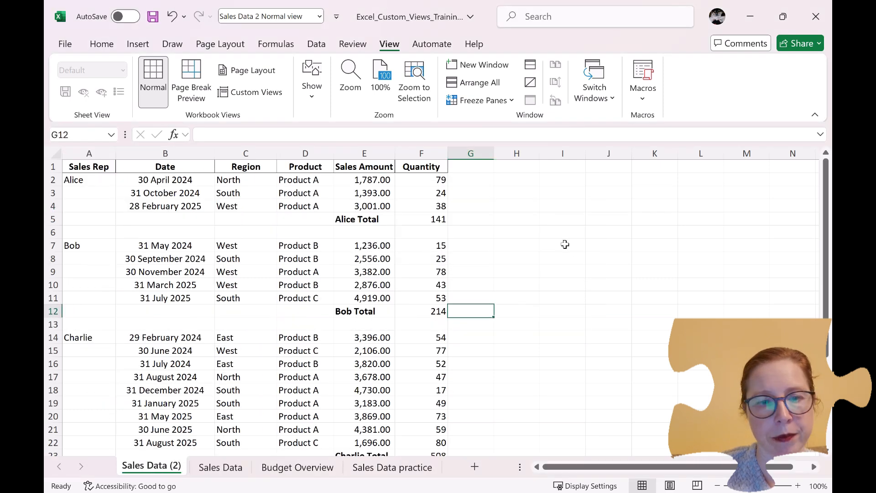
Filter the Product column on the Sales Data sheet to show only Product A
click(221, 467)
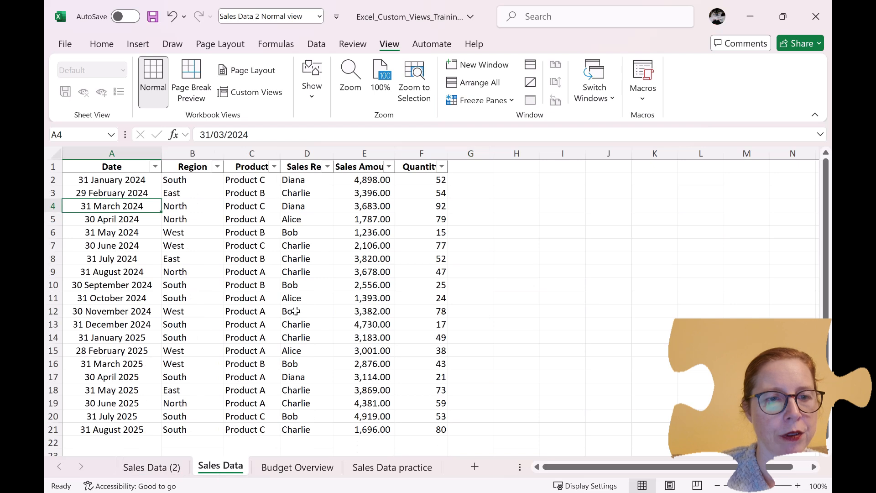
click(274, 166)
click(154, 288)
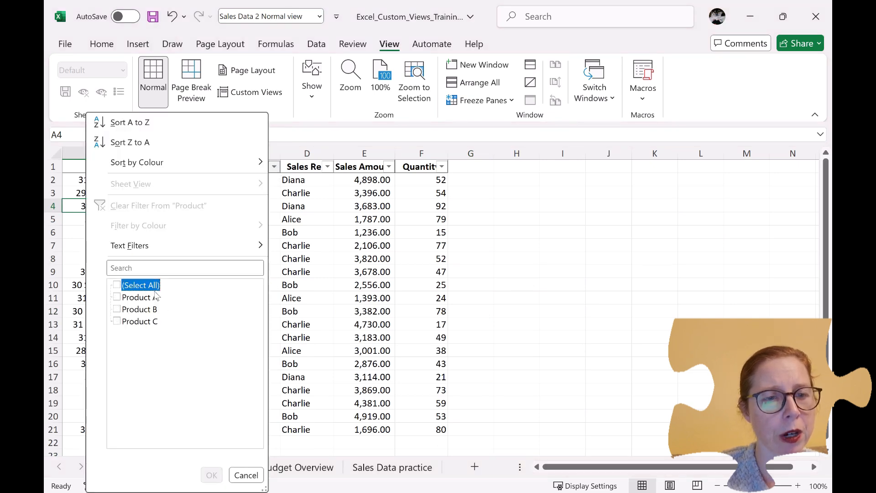
click(151, 299)
click(210, 475)
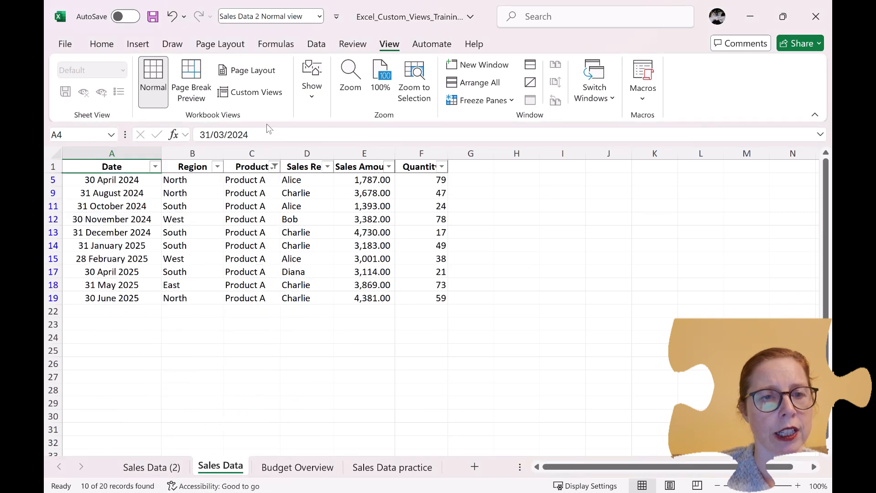
Save the filtered layout as a custom view named "Sales Data Product A", including print settings and hidden rows, columns and filter settings
click(255, 92)
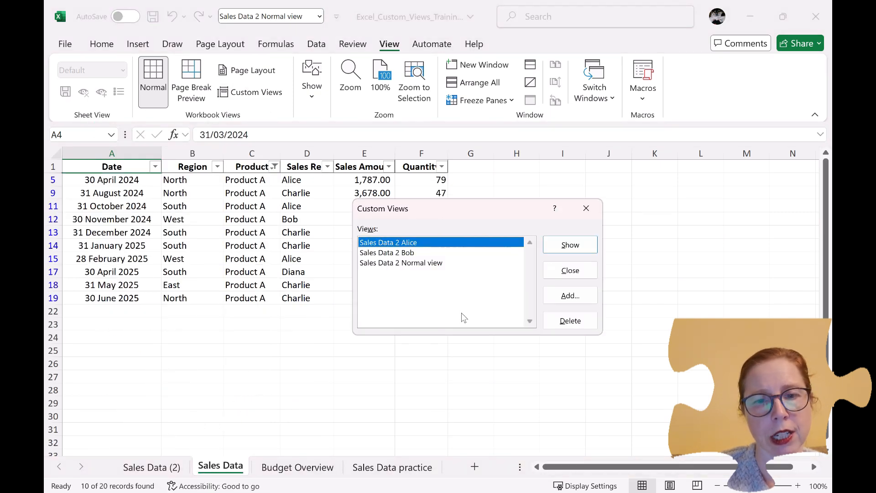
click(570, 296)
text(S)
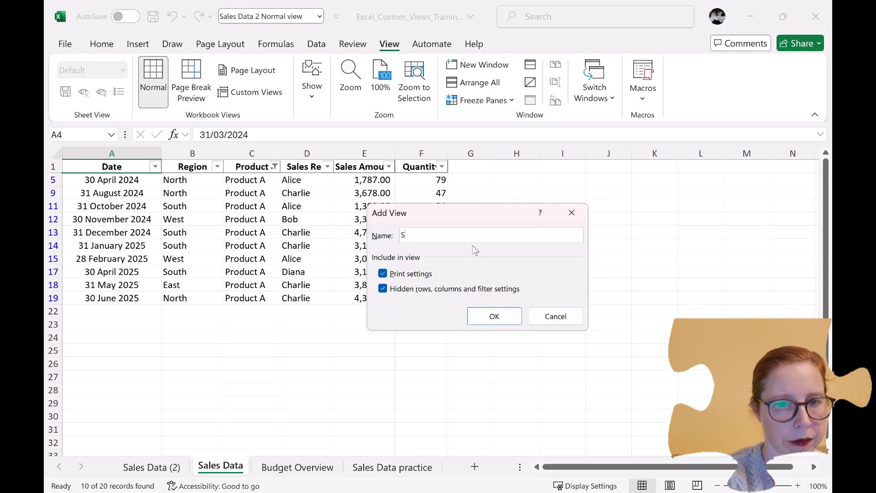
text(ales Data)
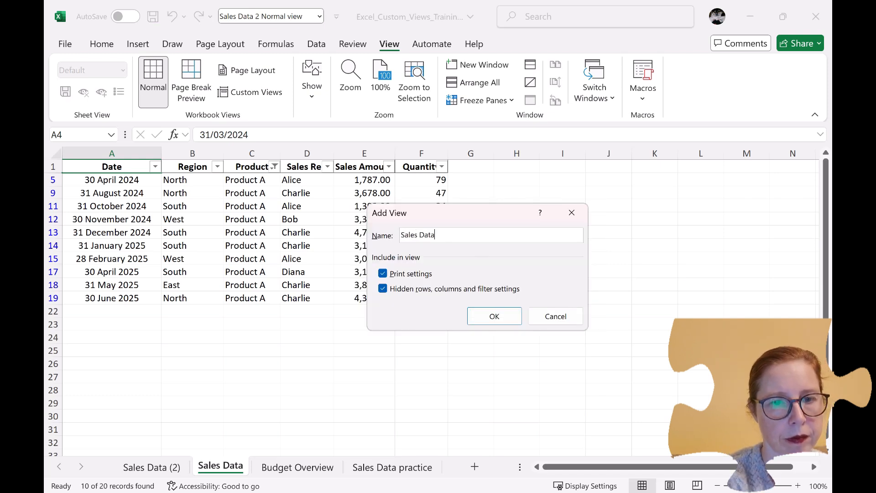
text( Product )
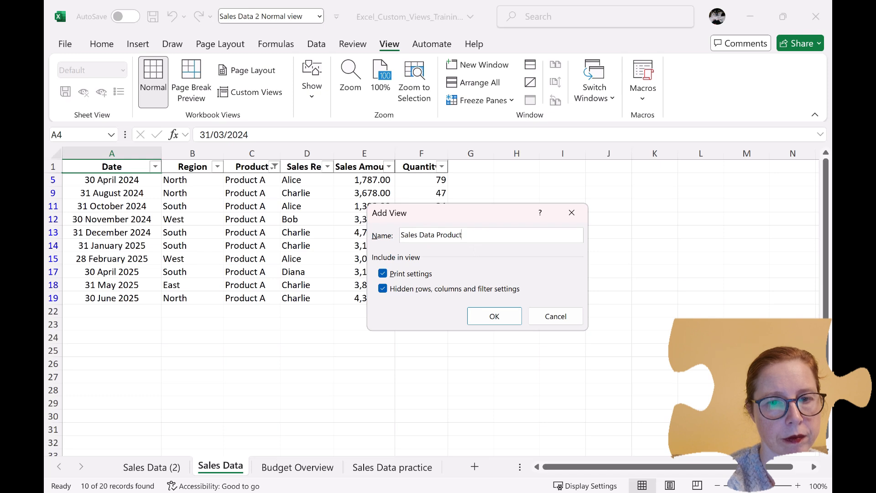
text(A)
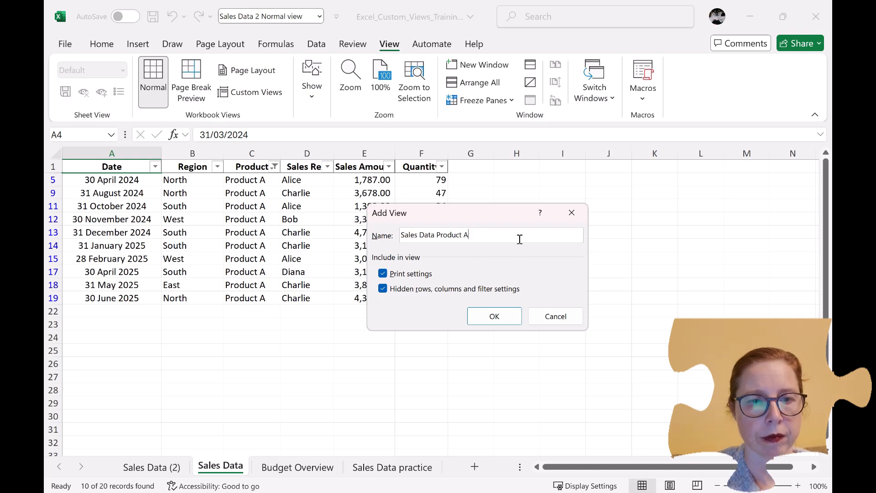
click(495, 317)
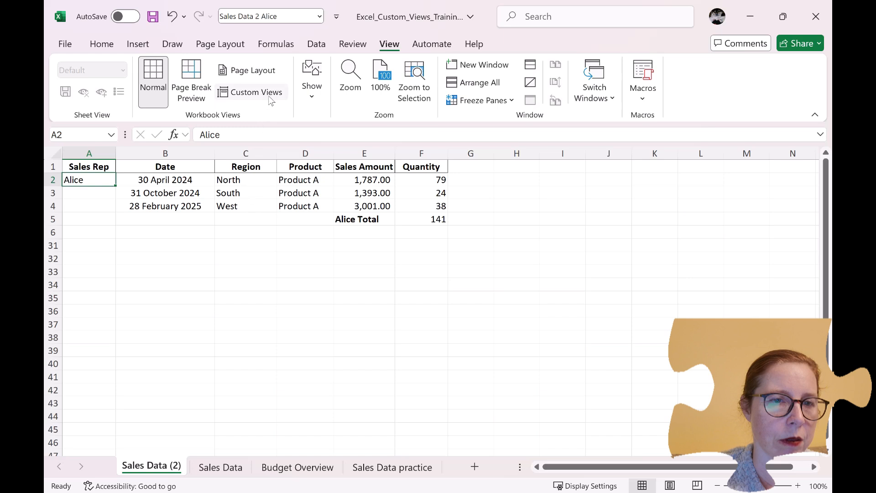
Restore the full data layout by applying the saved "Sales Data 2 Normal view" custom view
click(269, 95)
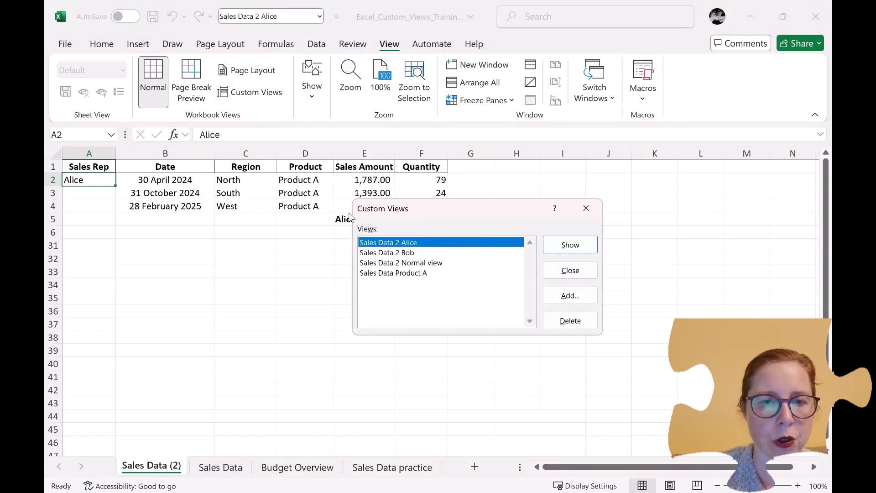
click(433, 270)
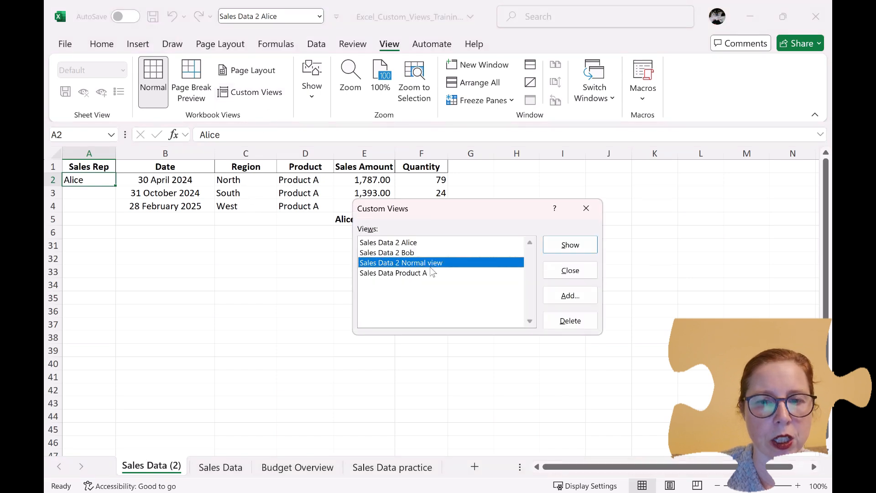
click(570, 246)
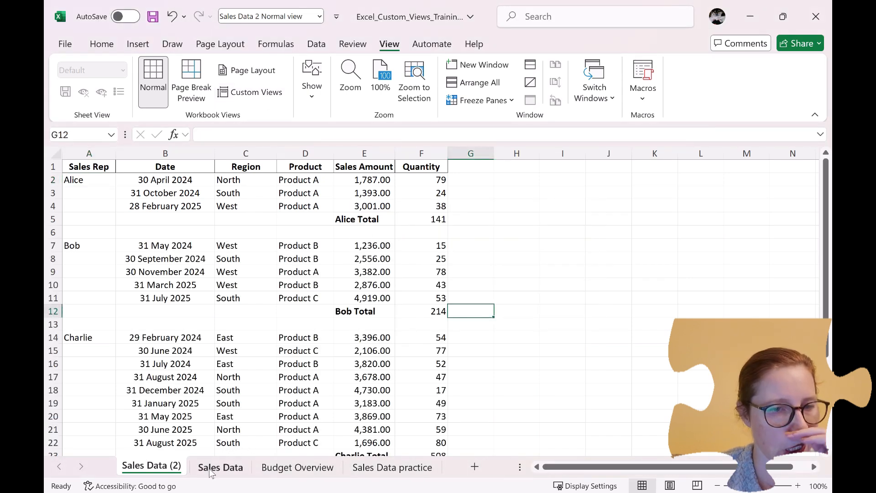
Review the saved custom views and close the dialog without applying one
click(262, 98)
click(415, 263)
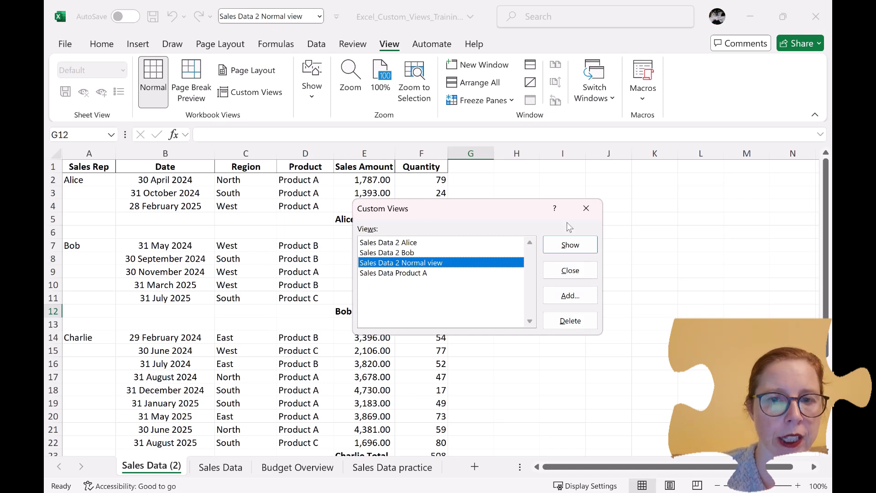
click(587, 209)
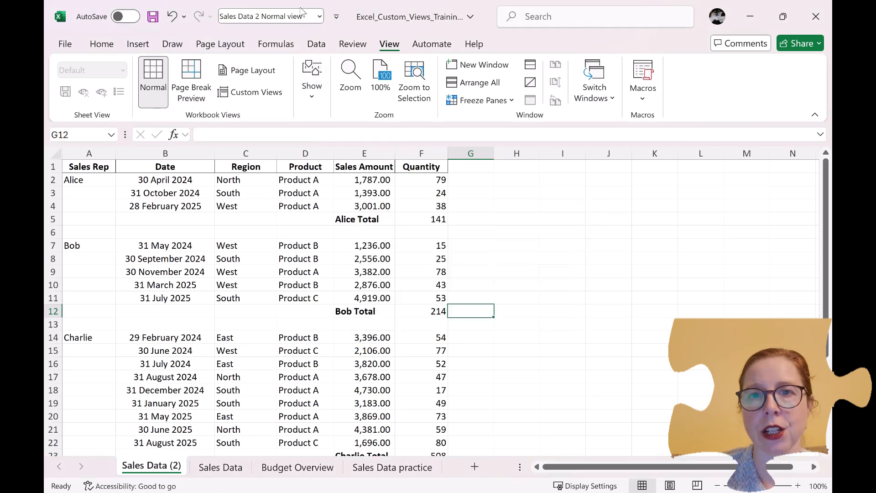
In the Quick Access Toolbar customisation, show all commands, locate Custom Views and select its existing entry among the toolbar's commands
click(337, 16)
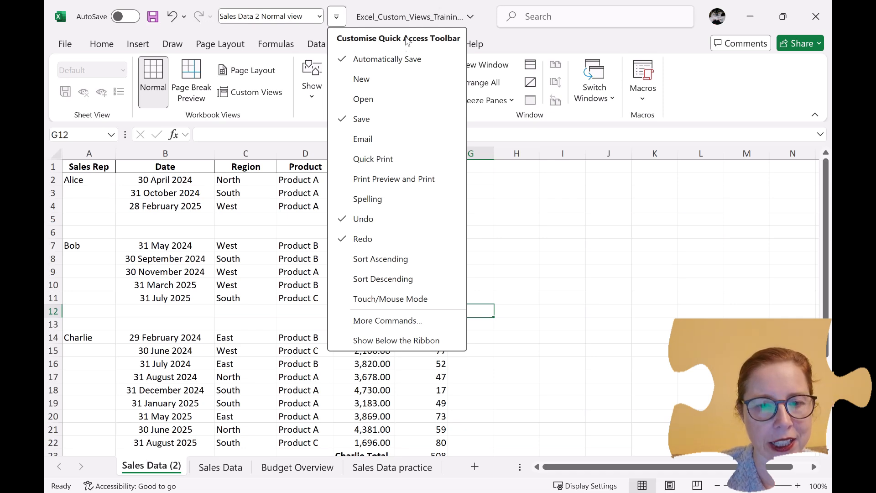
click(388, 321)
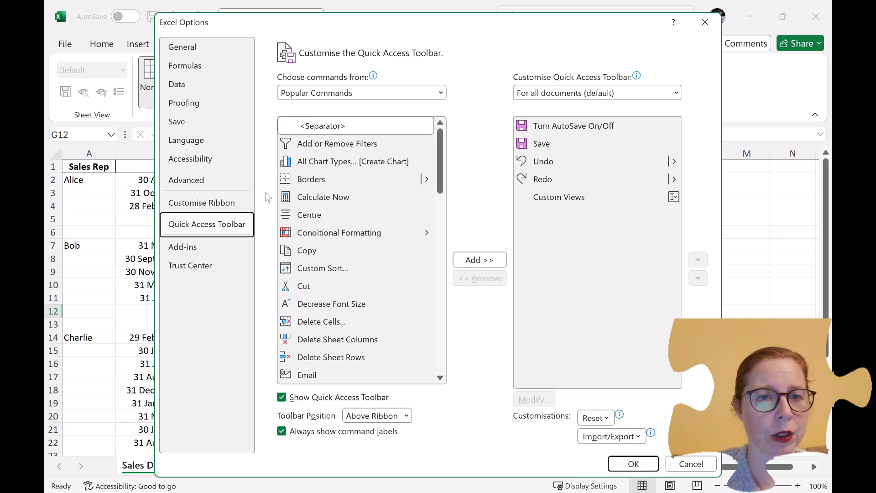
click(441, 93)
click(365, 137)
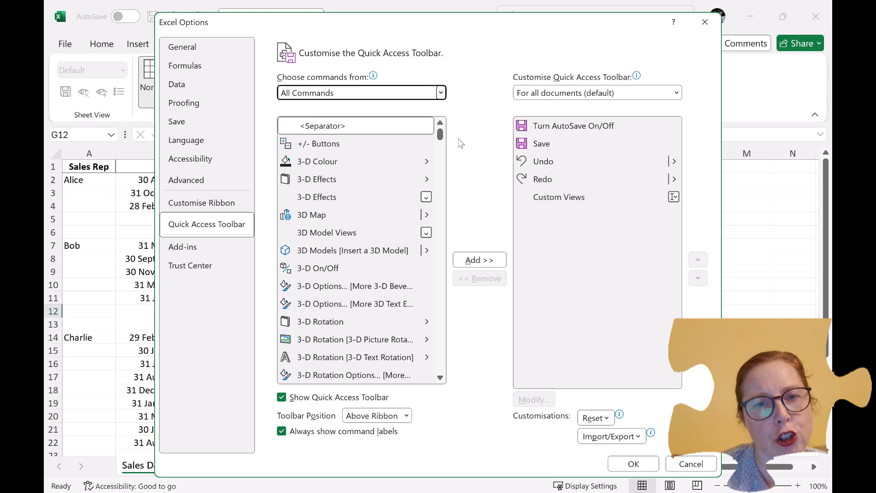
mouse_move(440, 135)
mouse_down()
mouse_move(431, 340)
mouse_move(461, 165)
mouse_move(461, 185)
mouse_up()
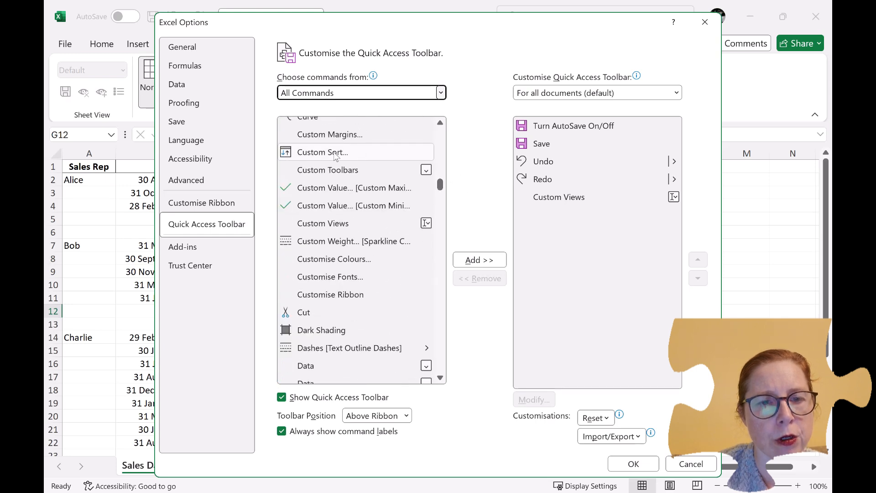
scroll(335, 151, up, 1)
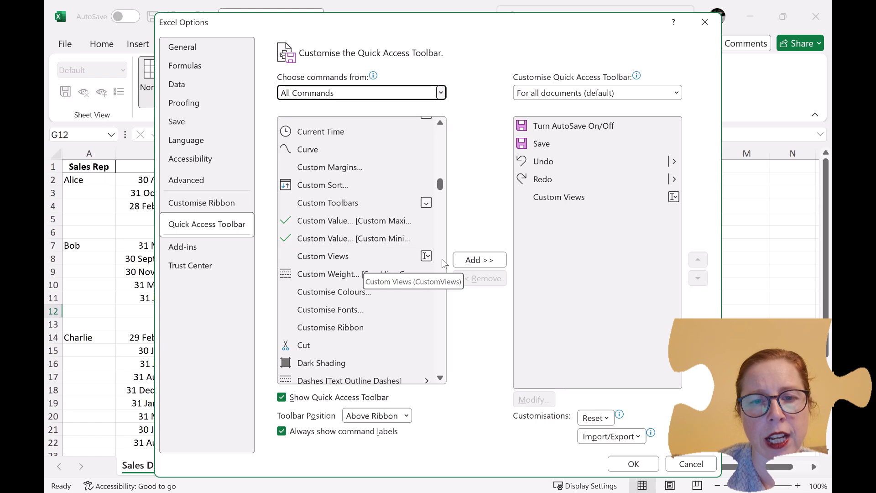
click(582, 202)
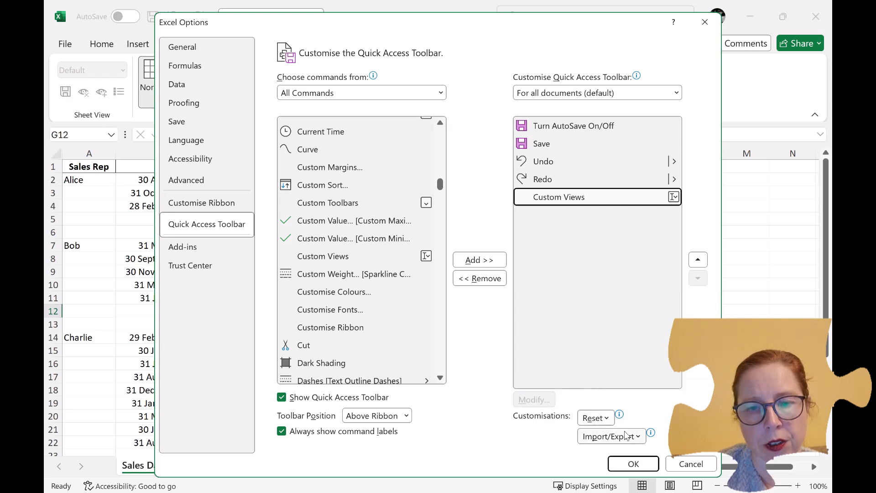
Examine the reset and import/export options for toolbar customisations, and close the Excel options
click(607, 419)
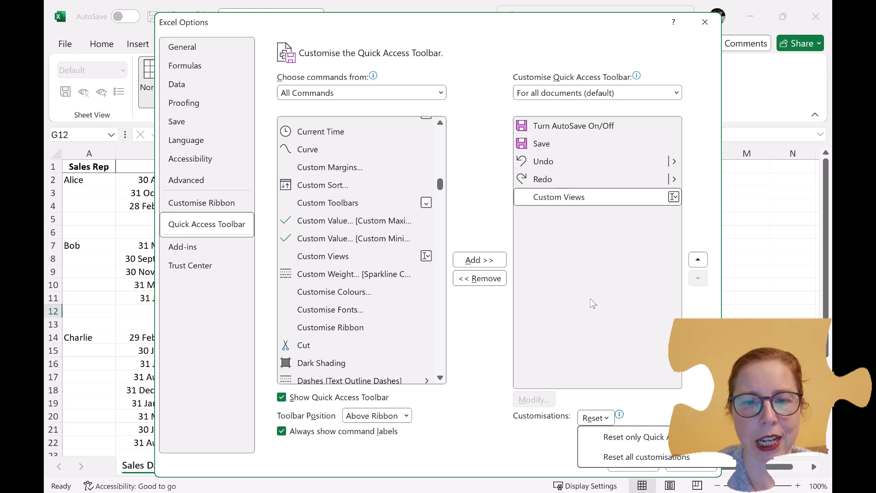
click(639, 404)
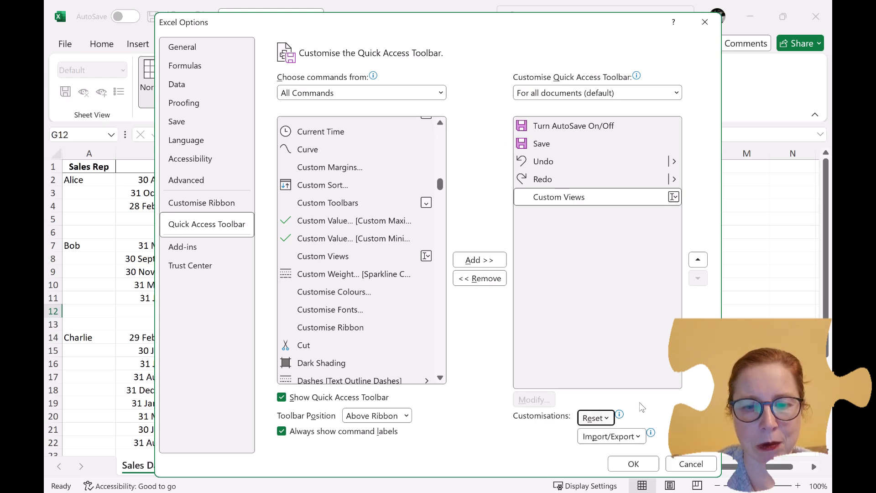
click(632, 439)
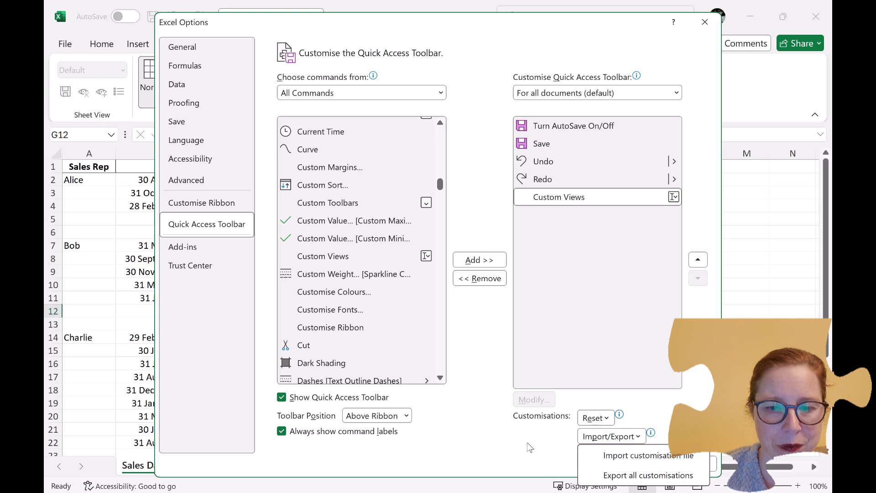
key(Escape)
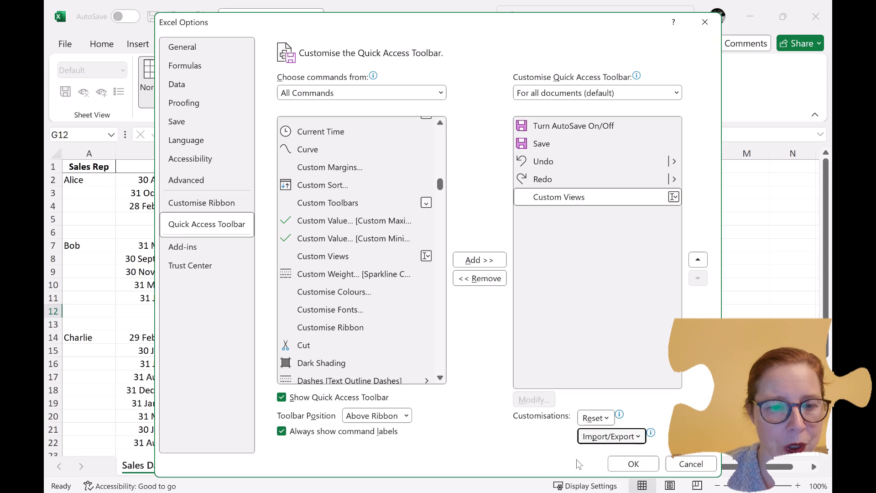
click(634, 465)
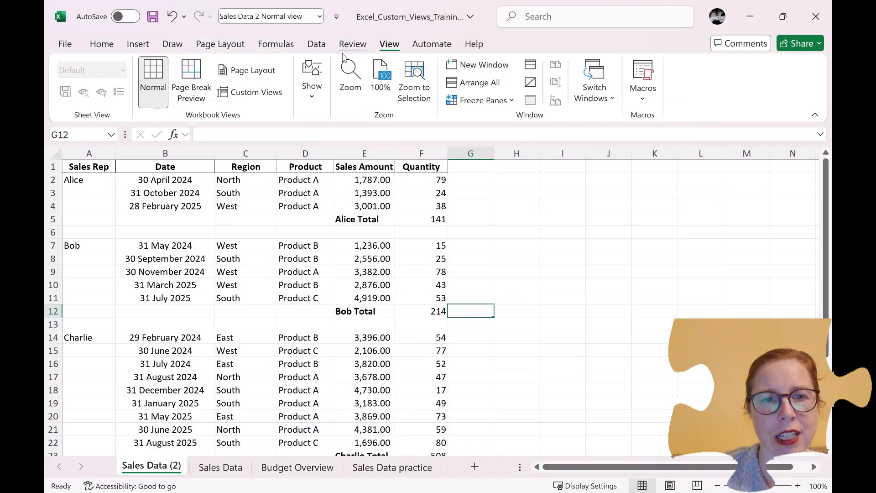
Review the views offered in the quick view list without switching to another one
click(320, 16)
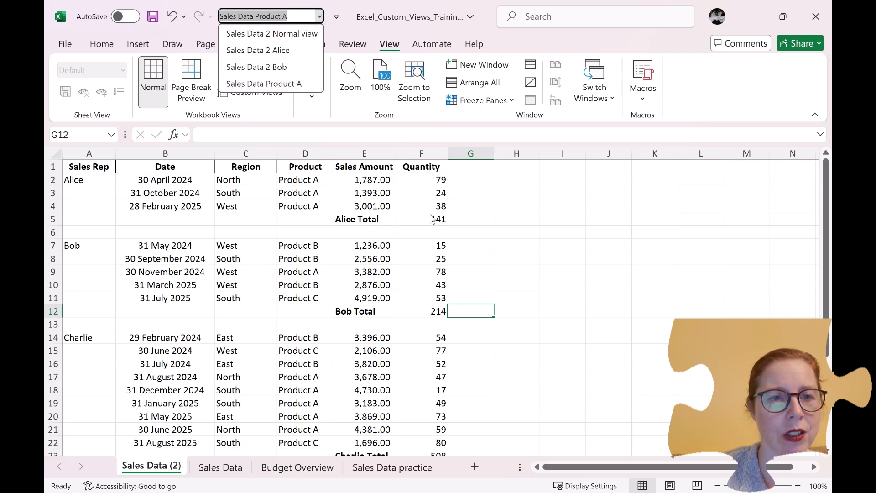
key(Escape)
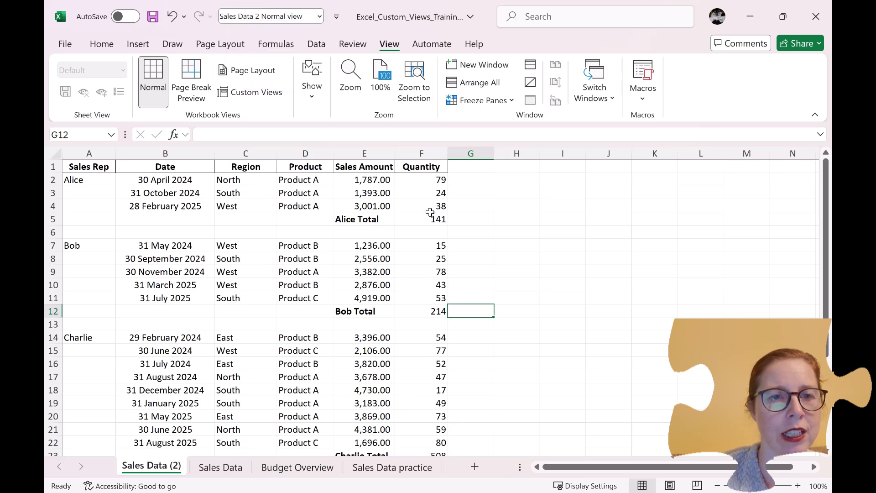
click(321, 17)
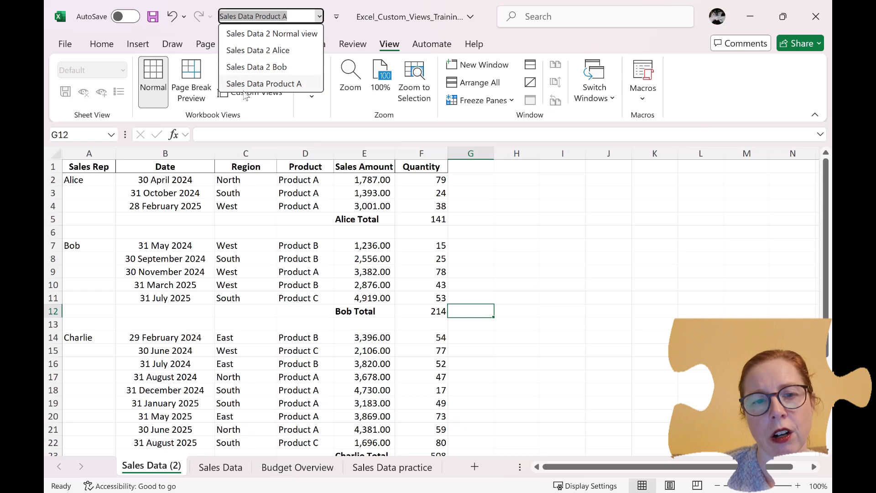
key(Escape)
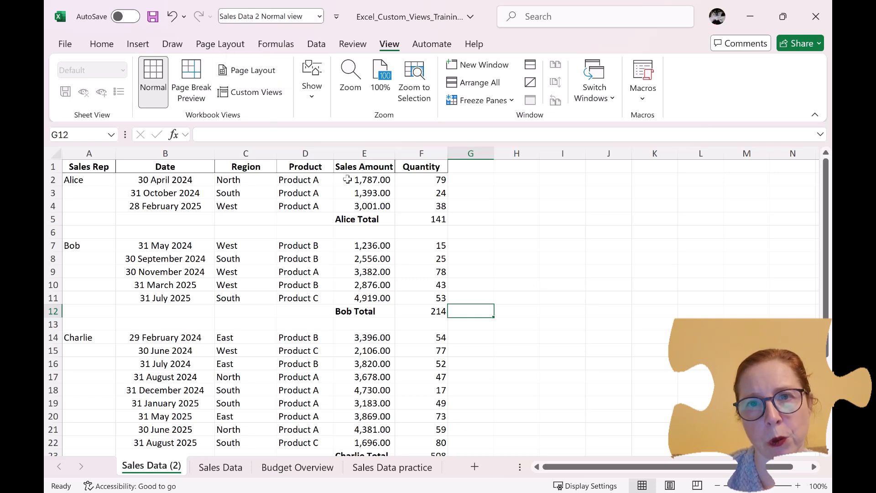